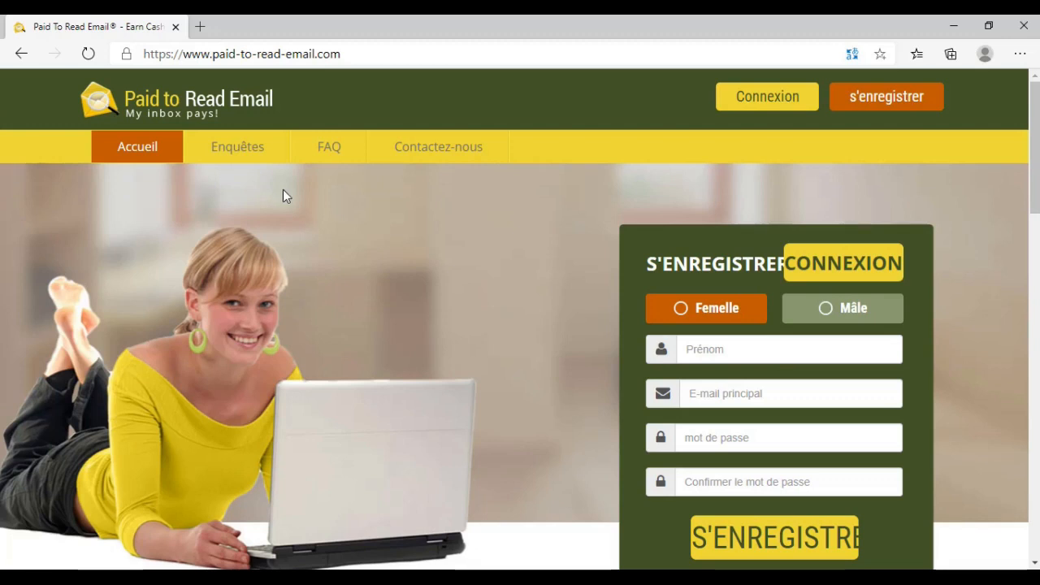
Step: Examine the Paid to Read Email home page, including how it works, the reasons to join and the registration form
scroll(307, 333, "down", 2)
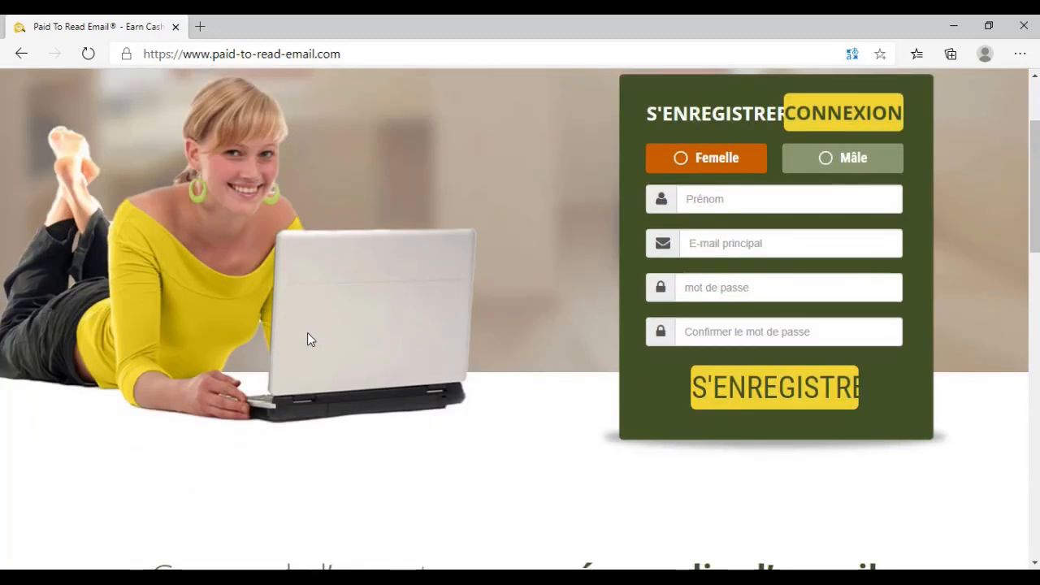
scroll(727, 299, "down", 3)
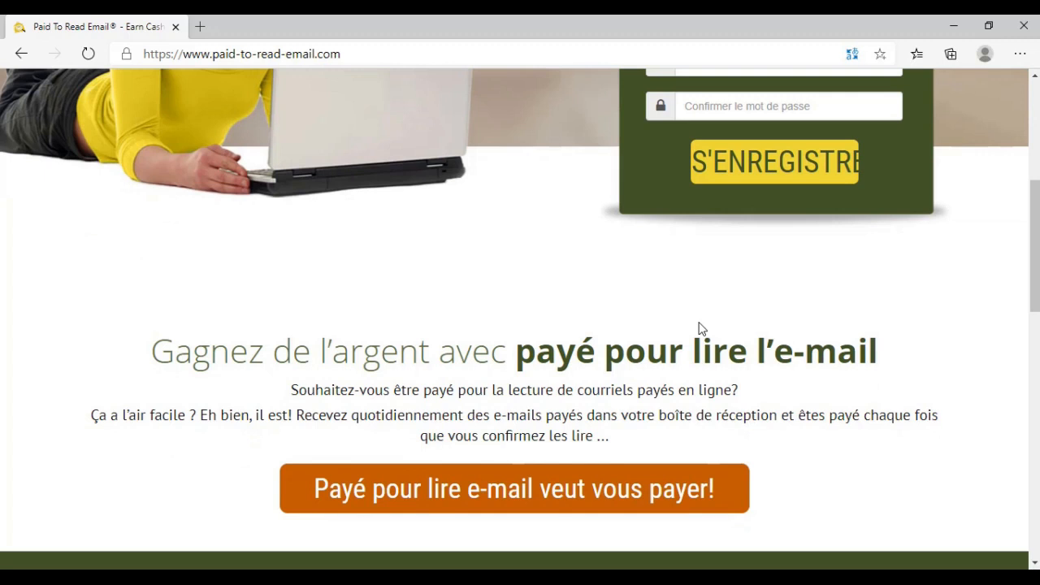
scroll(702, 327, "down", 5)
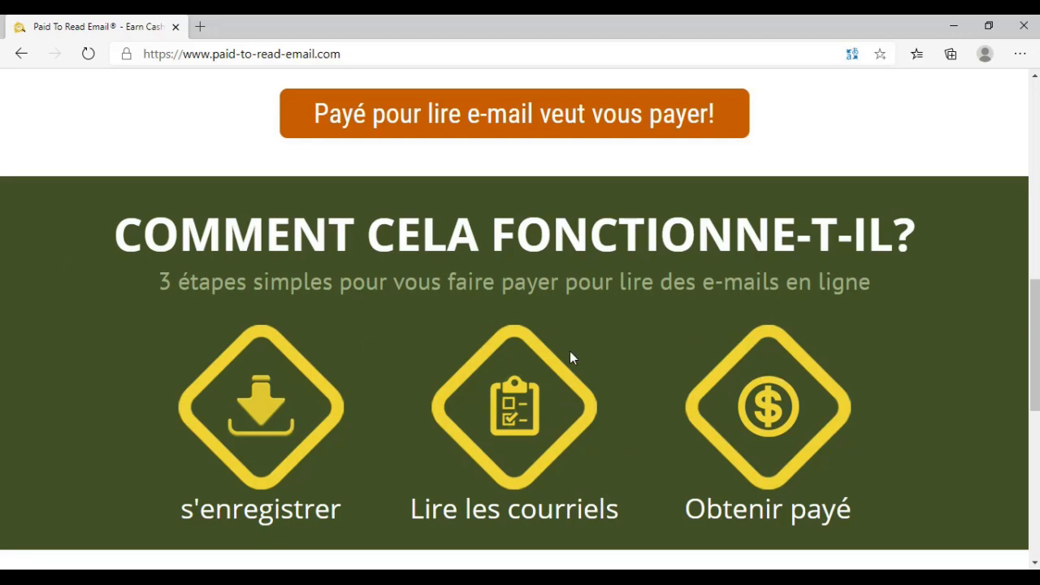
scroll(623, 348, "down", 5)
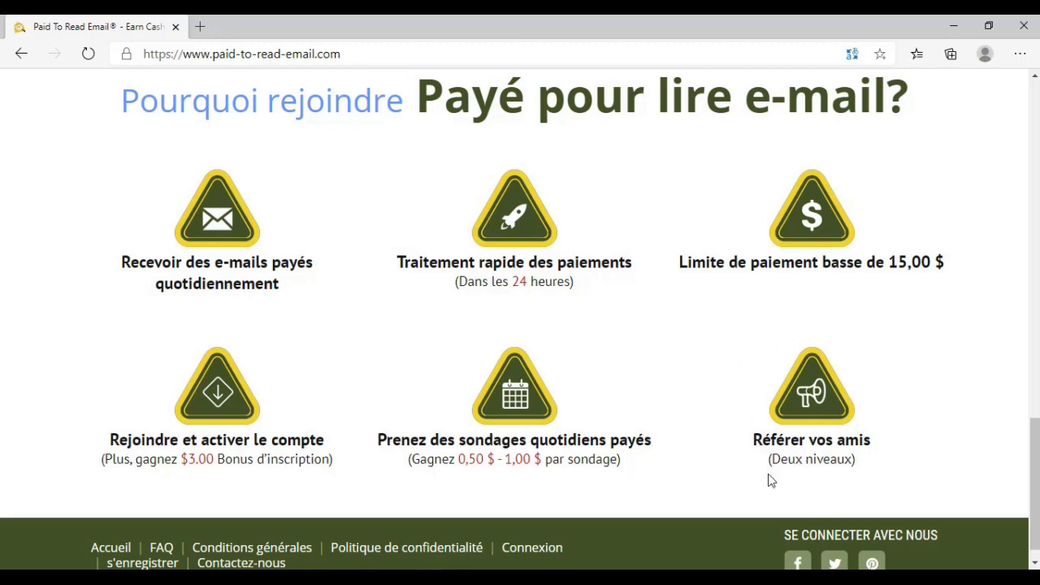
scroll(942, 515, "up", 1)
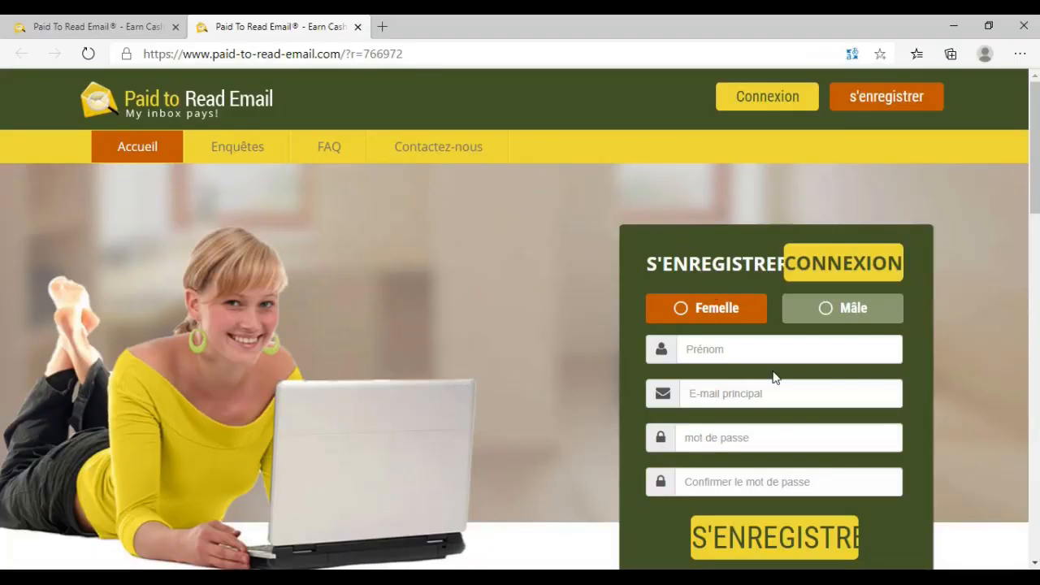
scroll(862, 360, "down", 1)
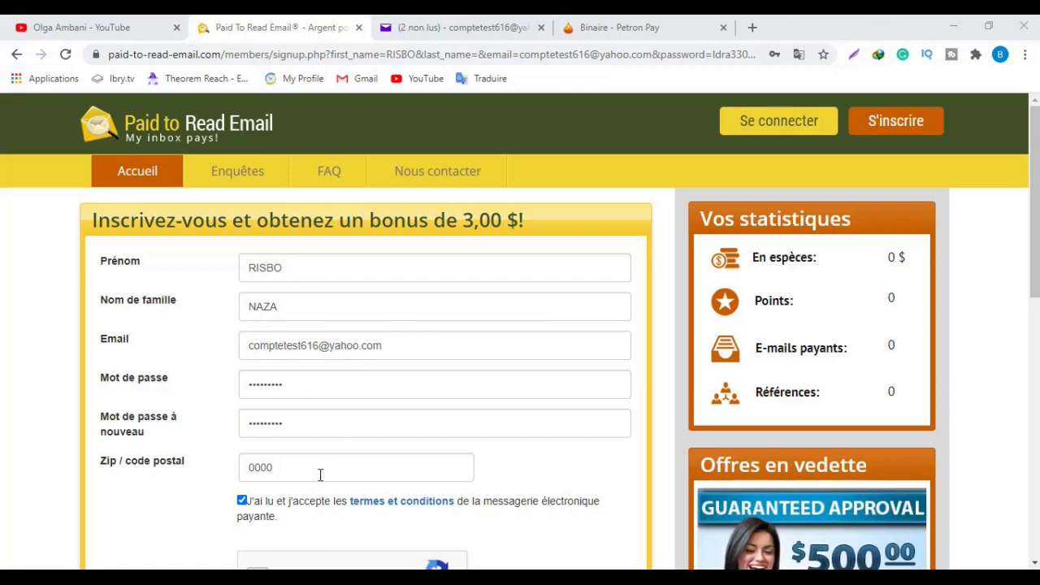
Step: Complete the robot verification on the filled-in sign-up form and submit the registration
scroll(244, 374, "down", 2)
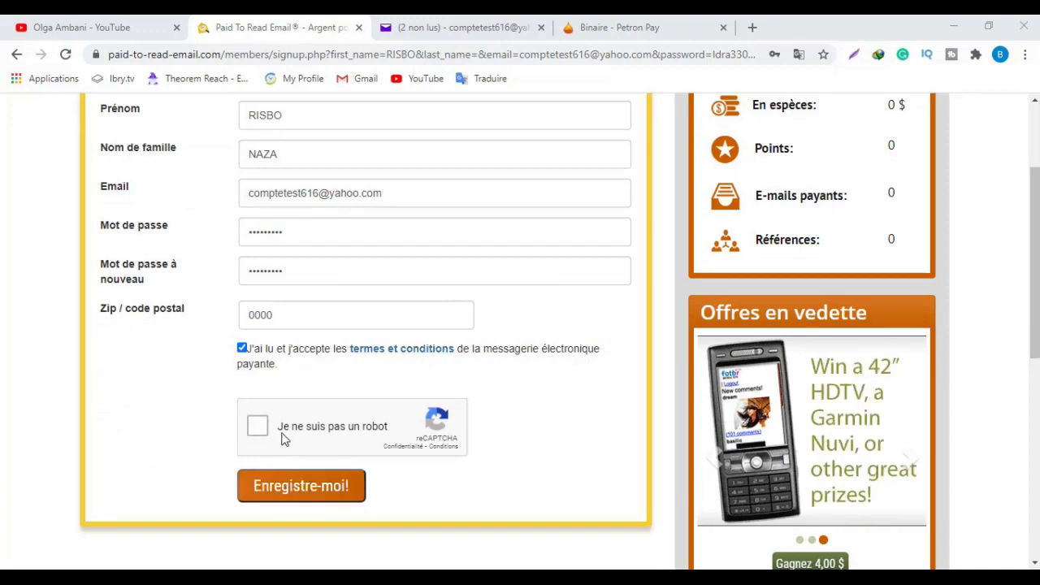
left_click(256, 430)
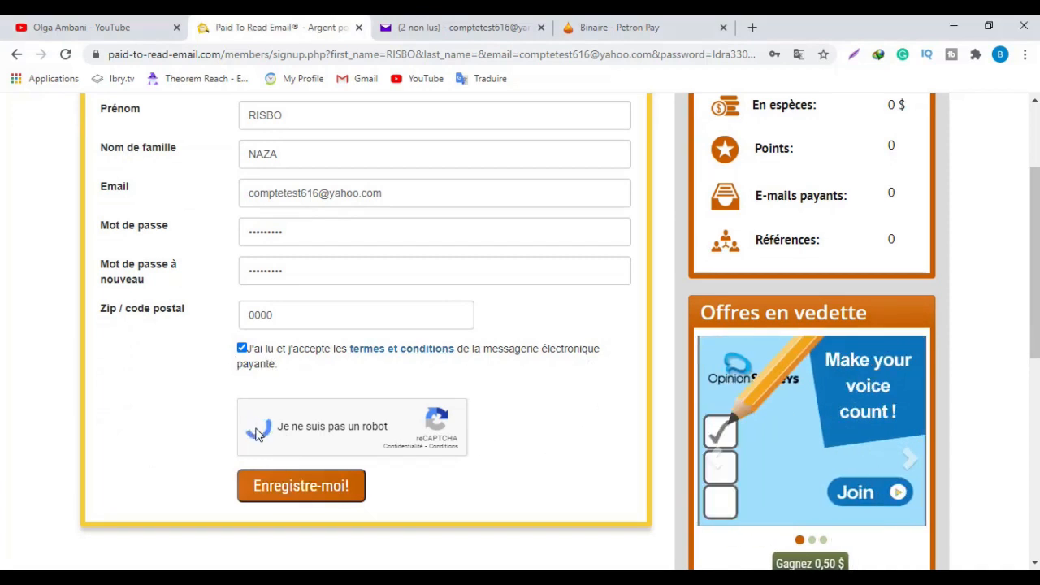
left_click(302, 487)
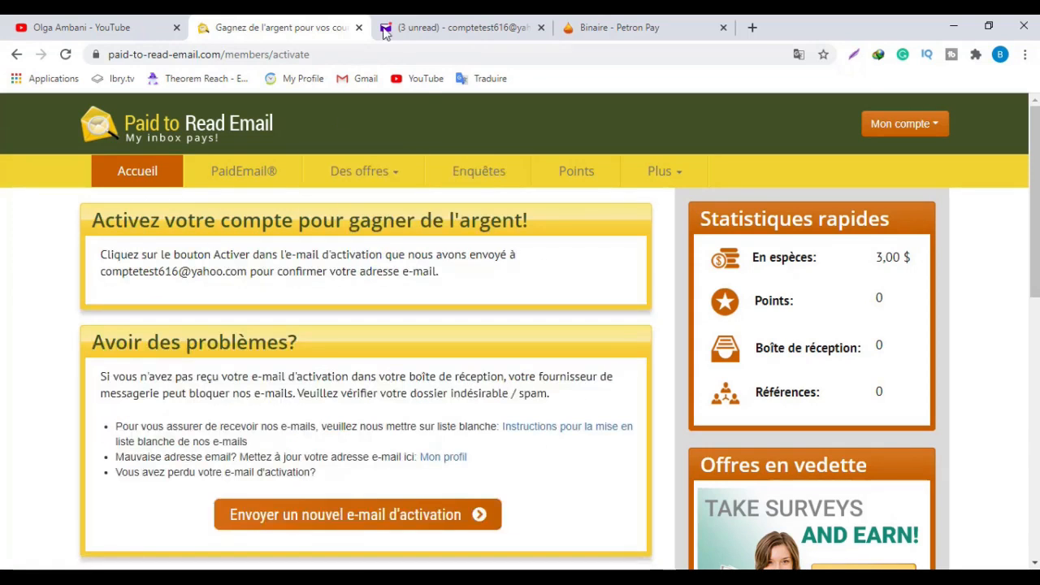
Step: Switch to Yahoo Mail and activate the Paid To Read Email account from the activation message
left_click(431, 27)
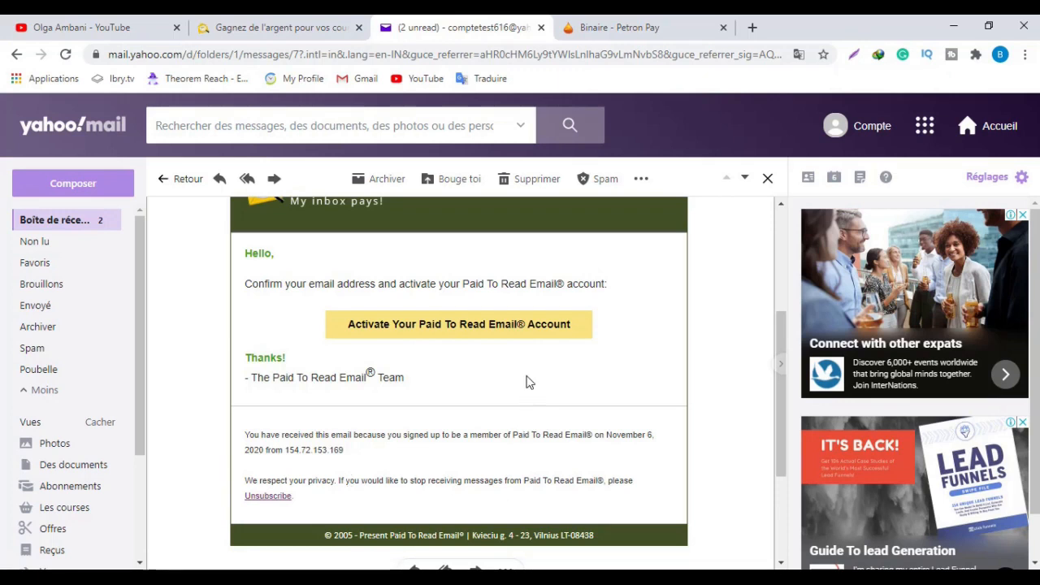
left_click(444, 325)
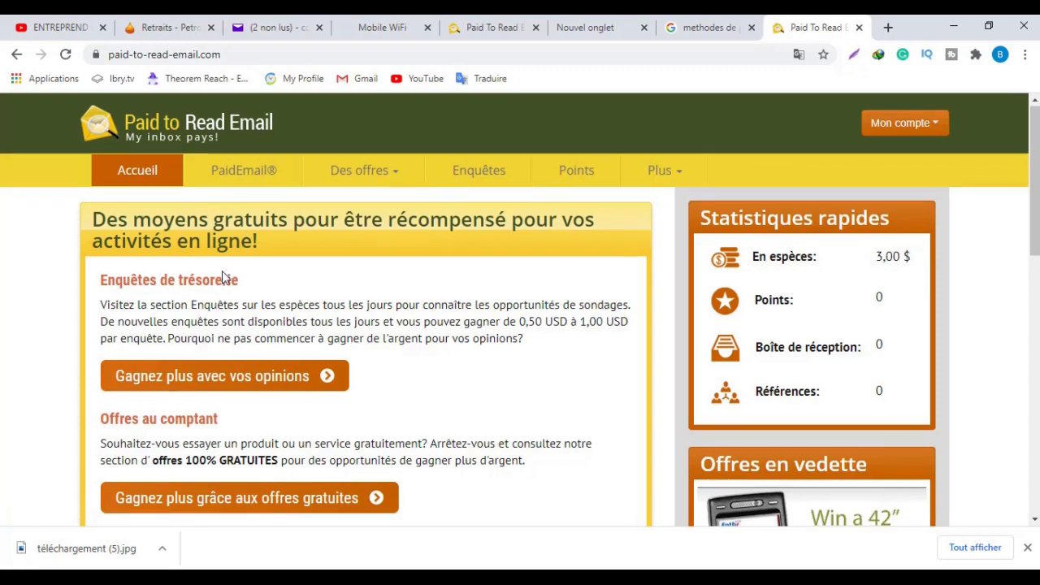
Step: In the PaidEmail subscription settings, keep the paid e-mail rate at 0,02 USD with all weekdays selected and save the changes
scroll(222, 274, "down", 2)
scroll(325, 252, "up", 2)
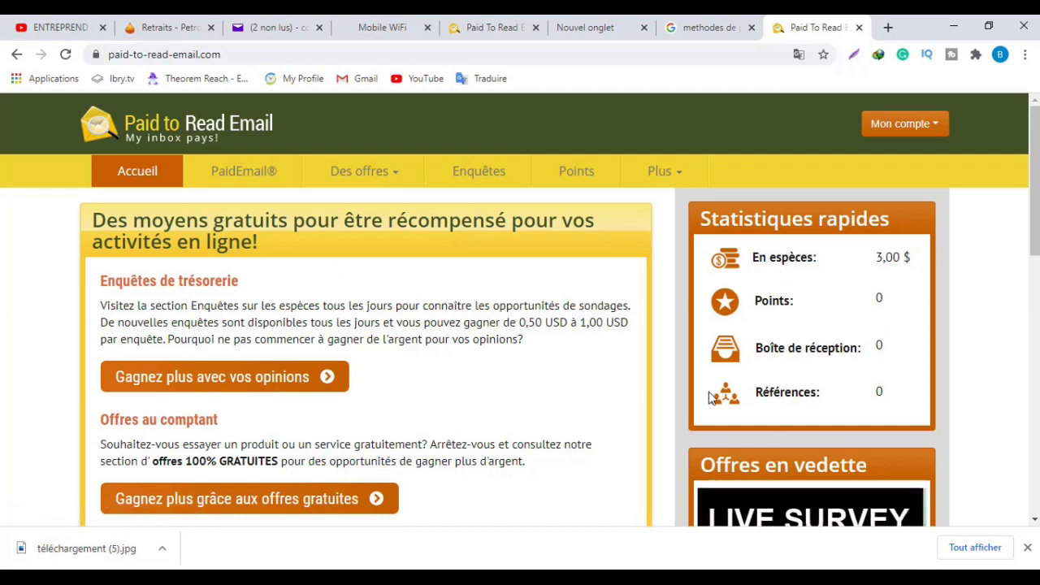
left_click(268, 173)
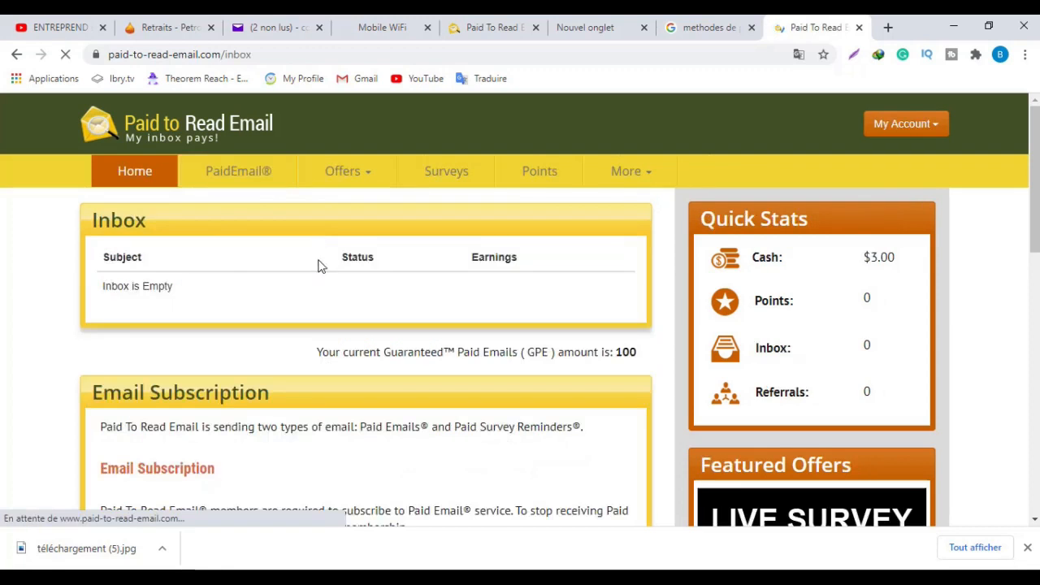
scroll(319, 268, "down", 5)
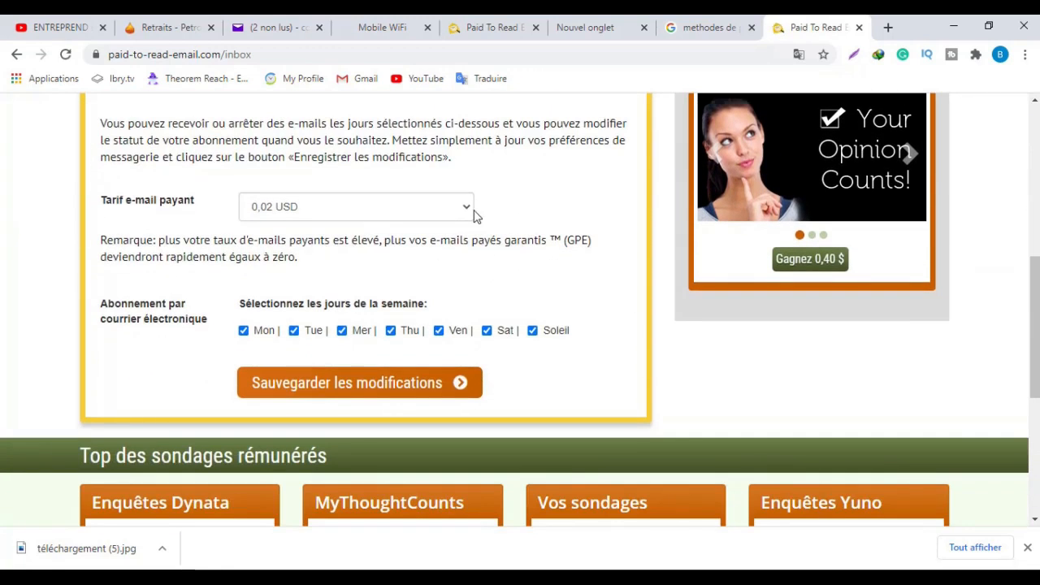
left_click(461, 207)
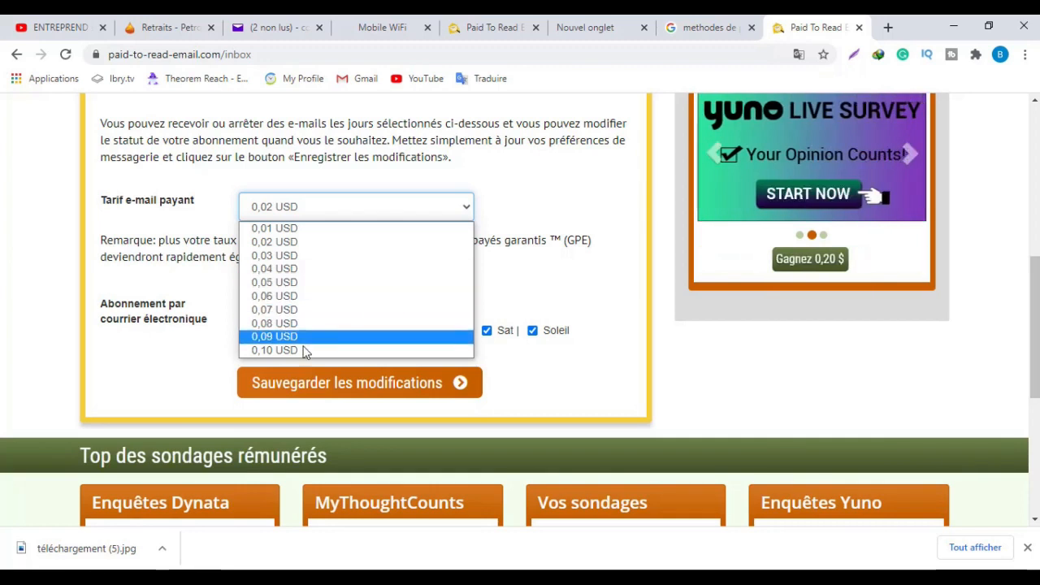
left_click(462, 205)
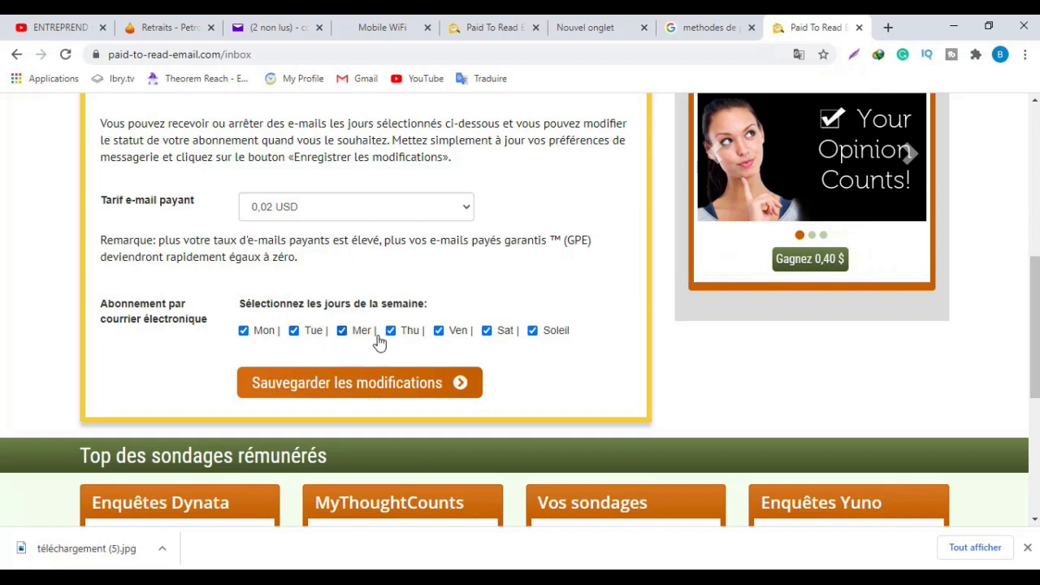
left_click(347, 383)
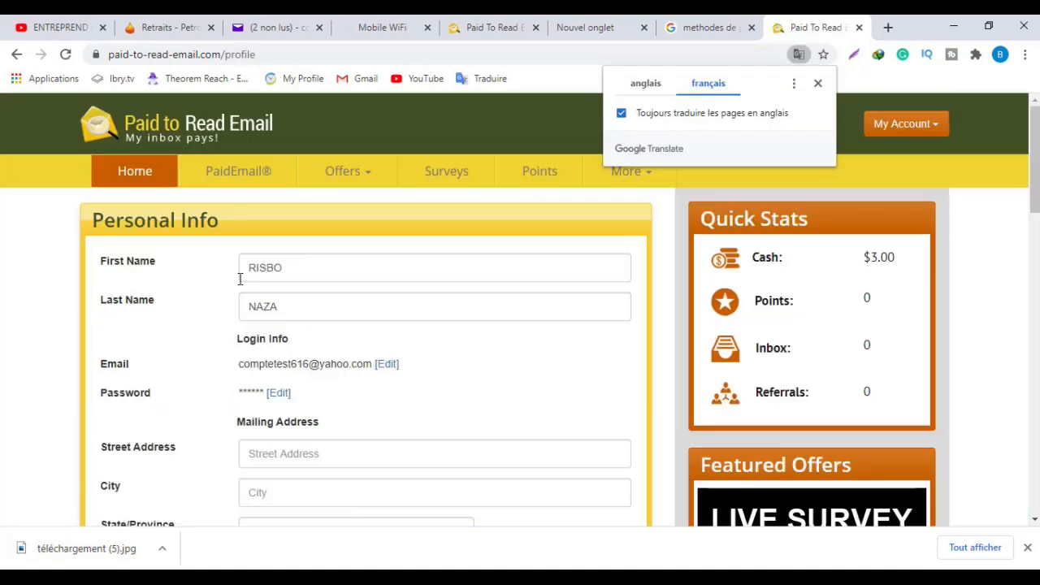
Step: Fill in the profile's street address, city, postal code, phone number and PayPal e-mail, and update the profile
scroll(428, 284, "down", 5)
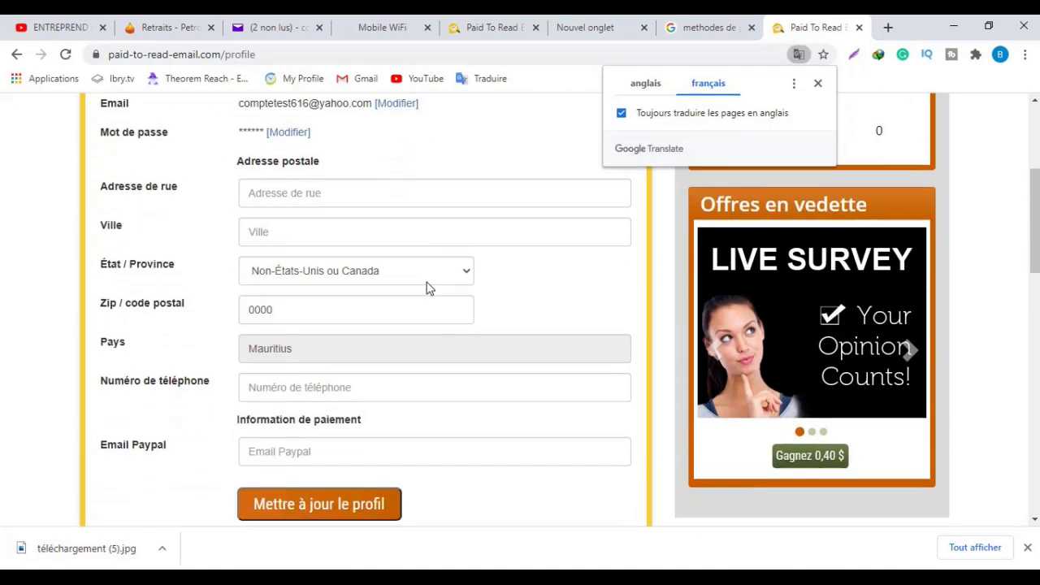
scroll(429, 288, "up", 2)
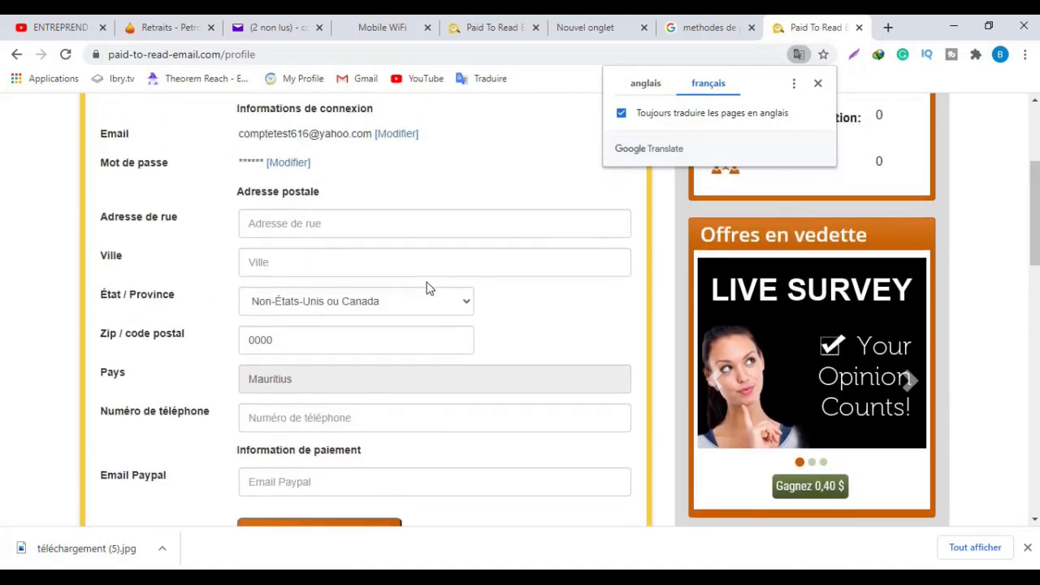
left_click(818, 83)
scroll(385, 376, "down", 2)
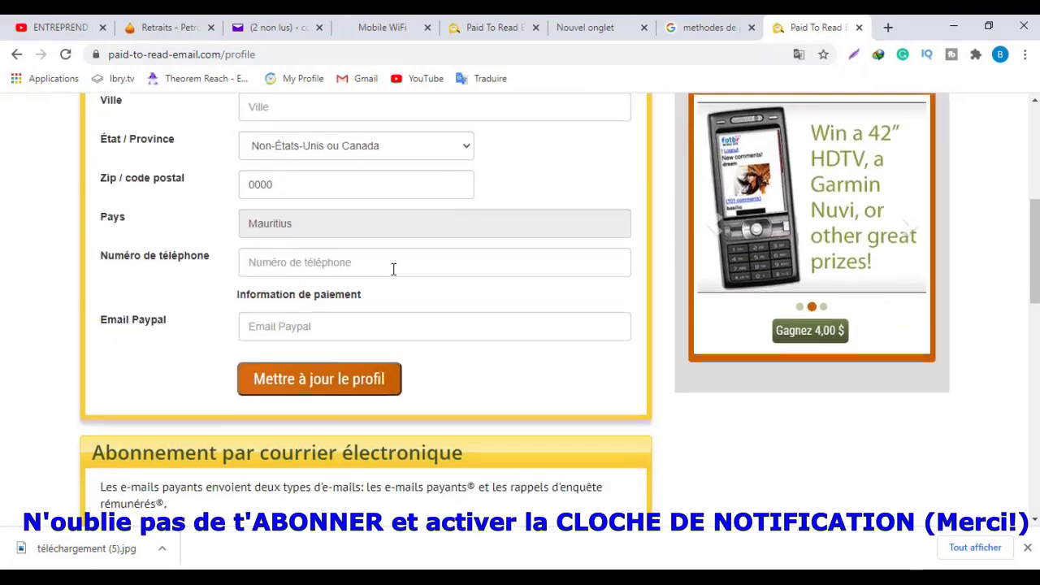
scroll(393, 274, "down", 2)
scroll(464, 252, "up", 3)
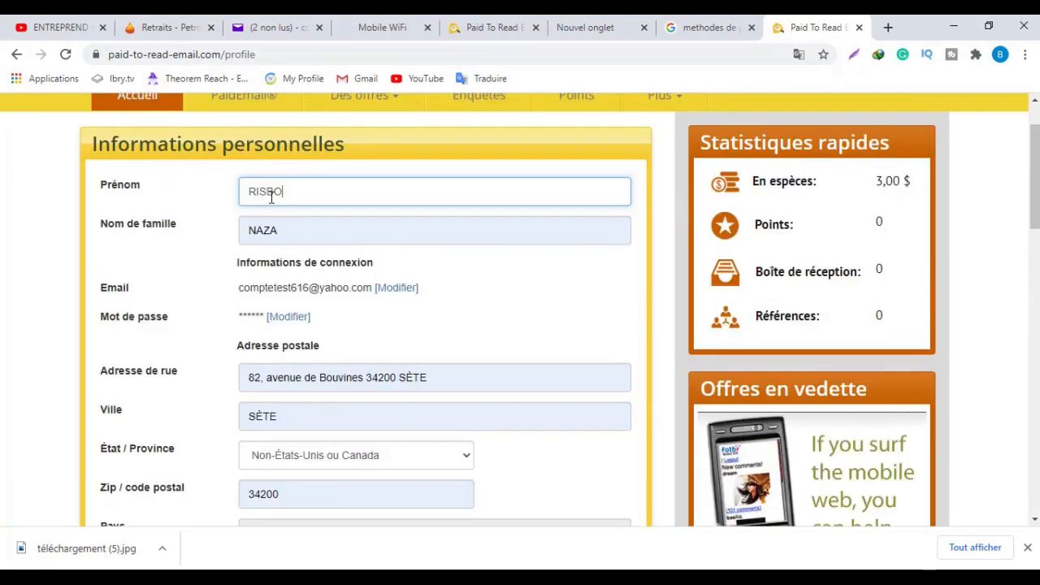
scroll(283, 224, "down", 3)
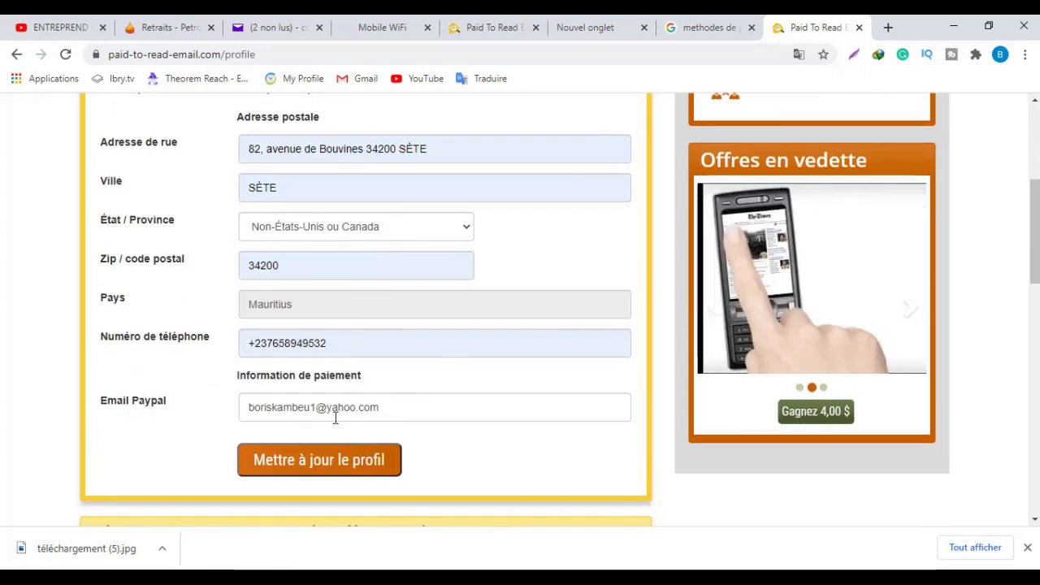
left_click(309, 467)
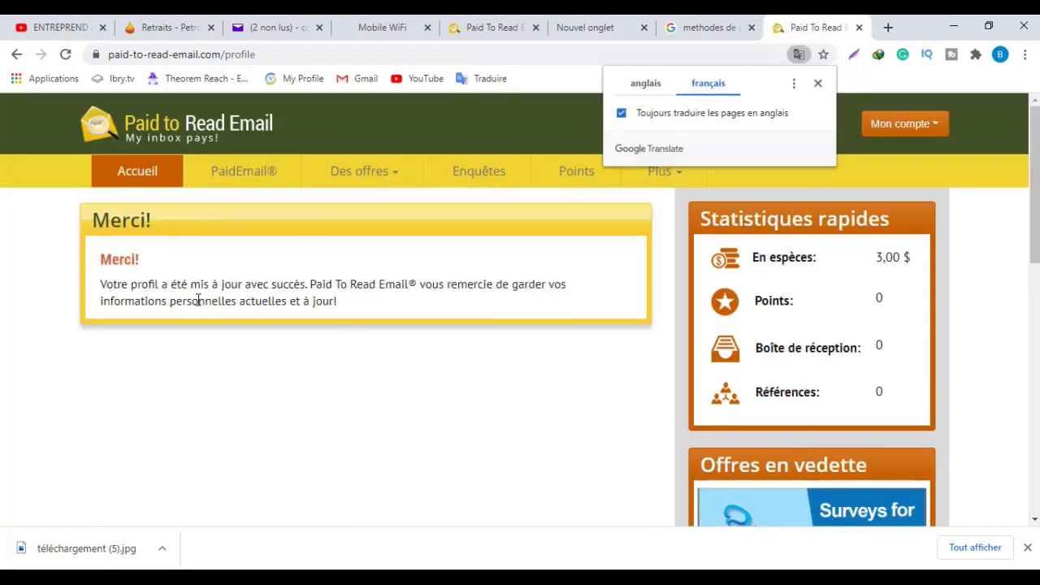
left_click(371, 328)
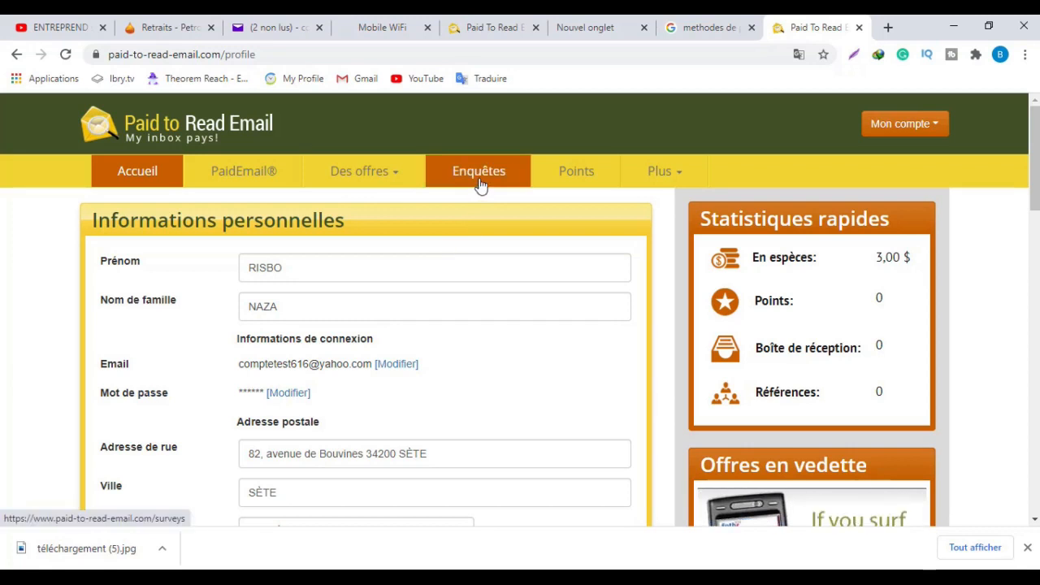
Step: Check the personal information in the profile and open the page for referring friends
scroll(325, 223, "down", 3)
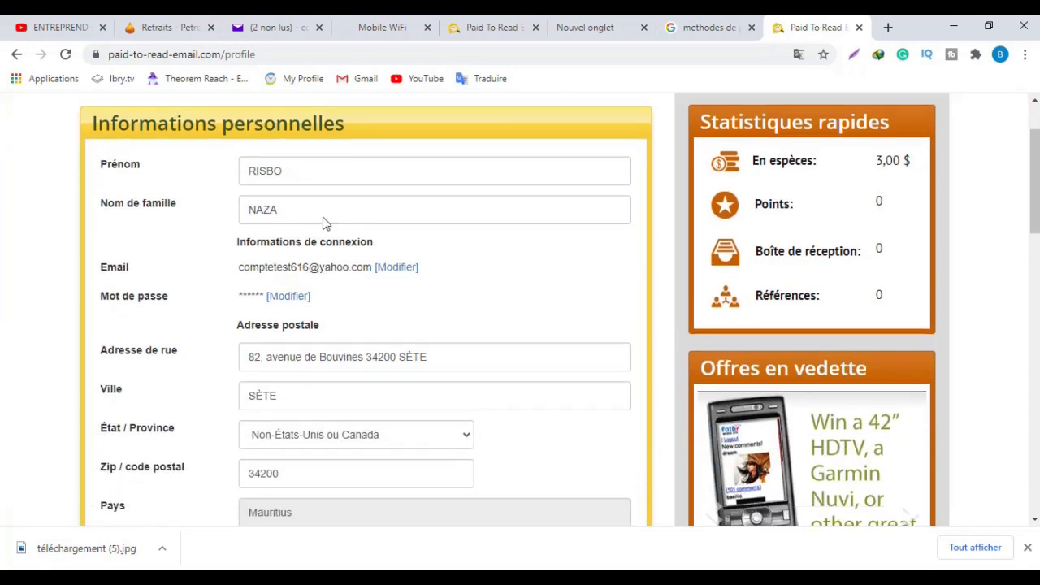
scroll(878, 155, "up", 2)
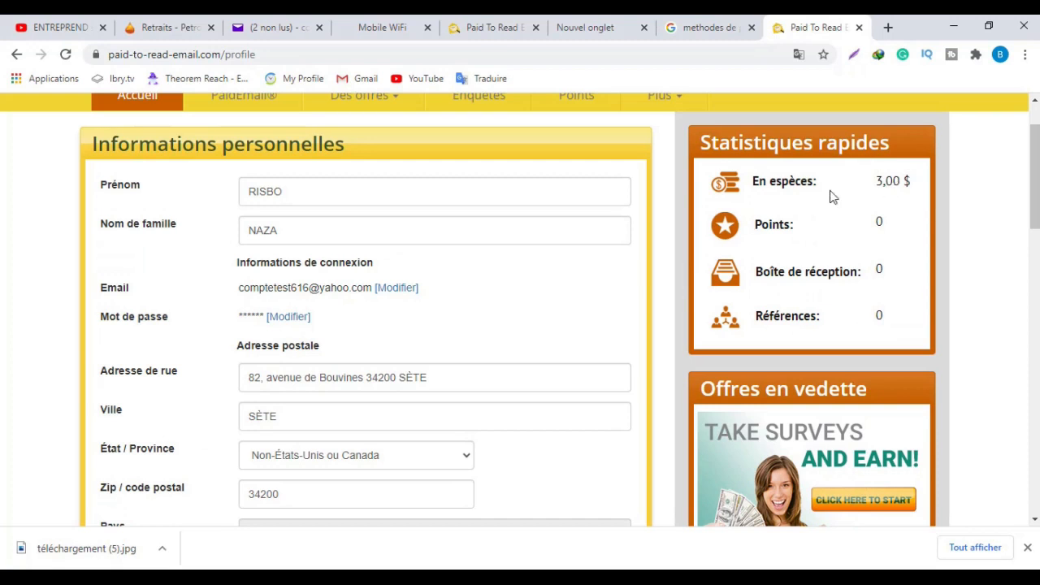
scroll(665, 192, "up", 1)
left_click(658, 171)
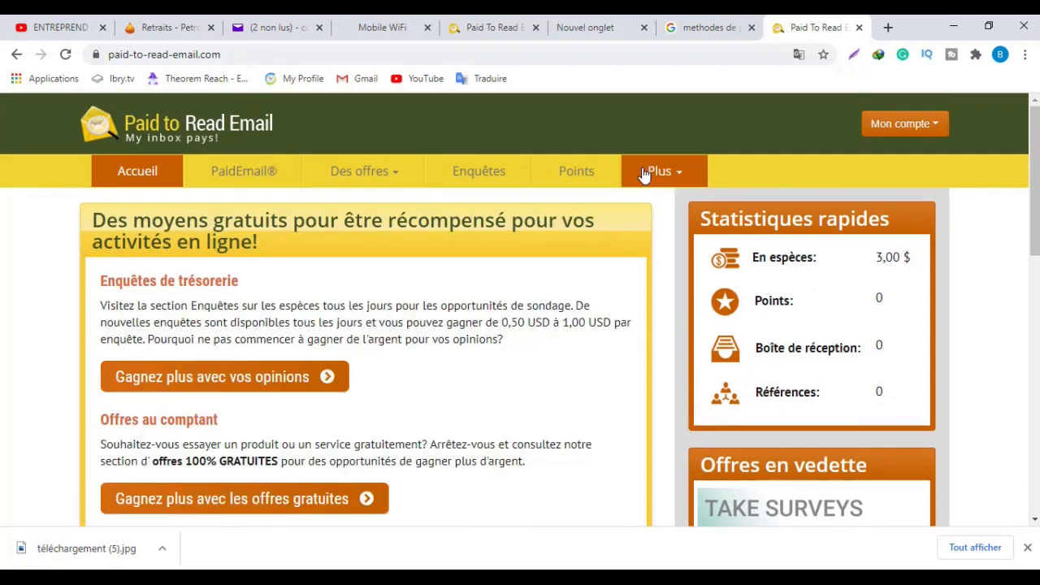
left_click(685, 177)
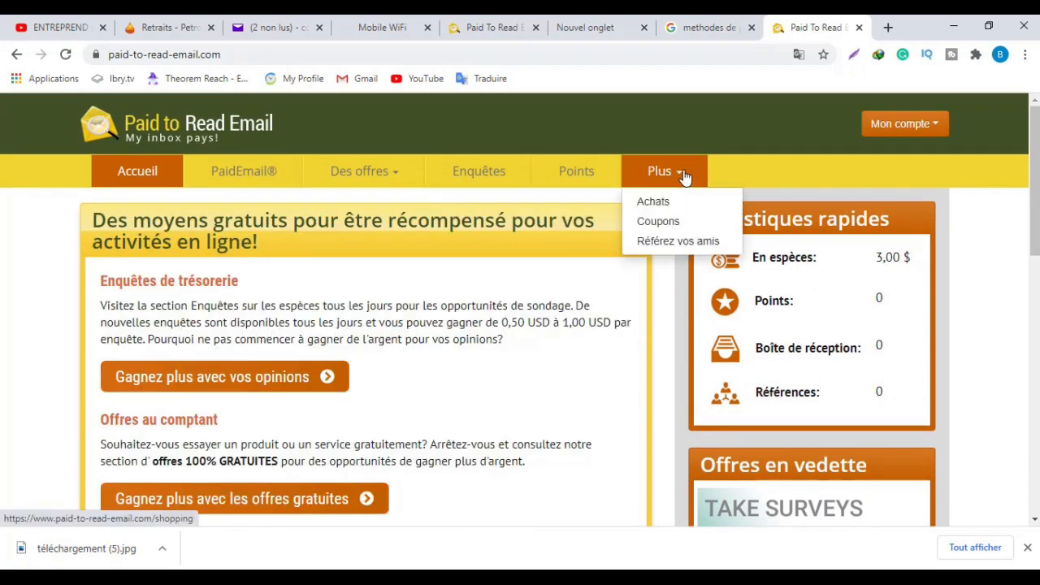
left_click(681, 242)
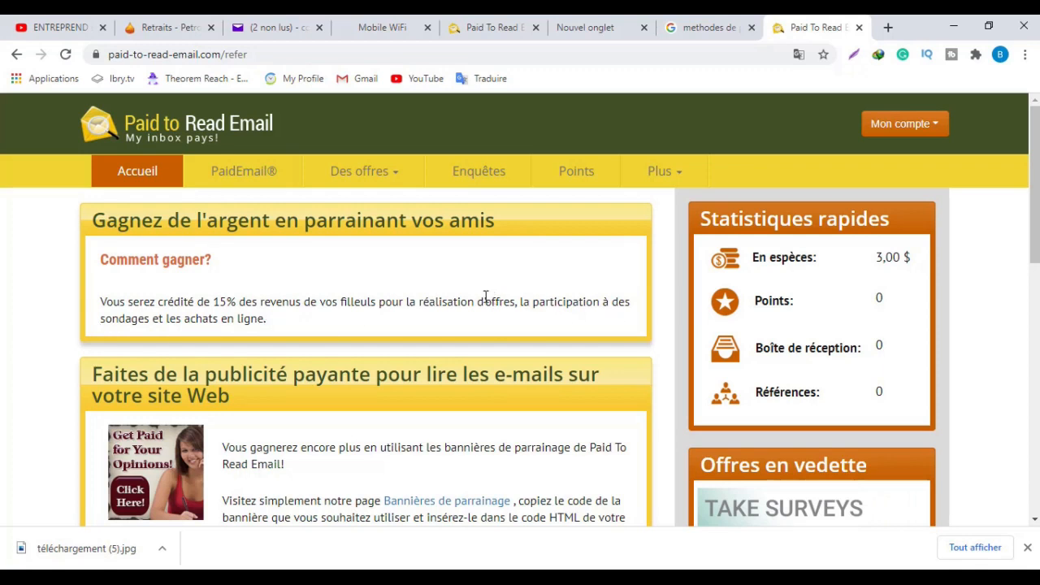
Step: Open the referral banners page and examine the banner sizes, the 120 x 60 banner code and the referral link
scroll(413, 289, "down", 3)
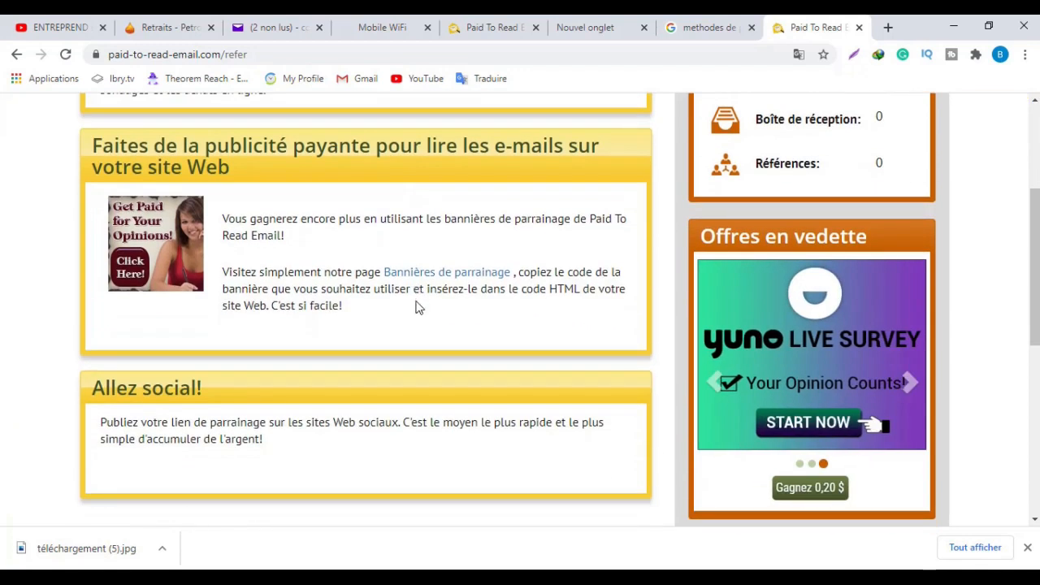
left_click(425, 272)
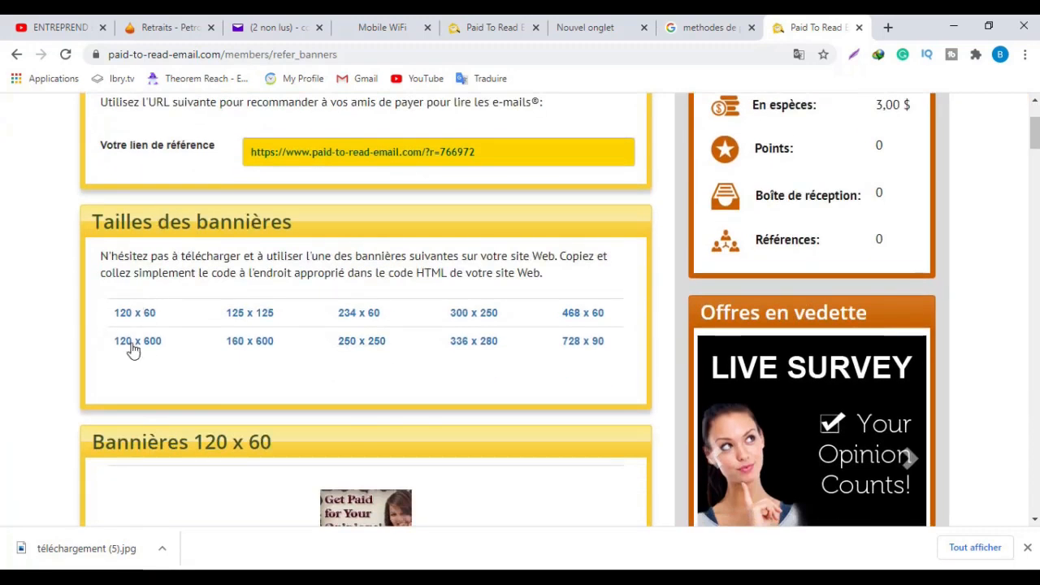
scroll(421, 431, "down", 3)
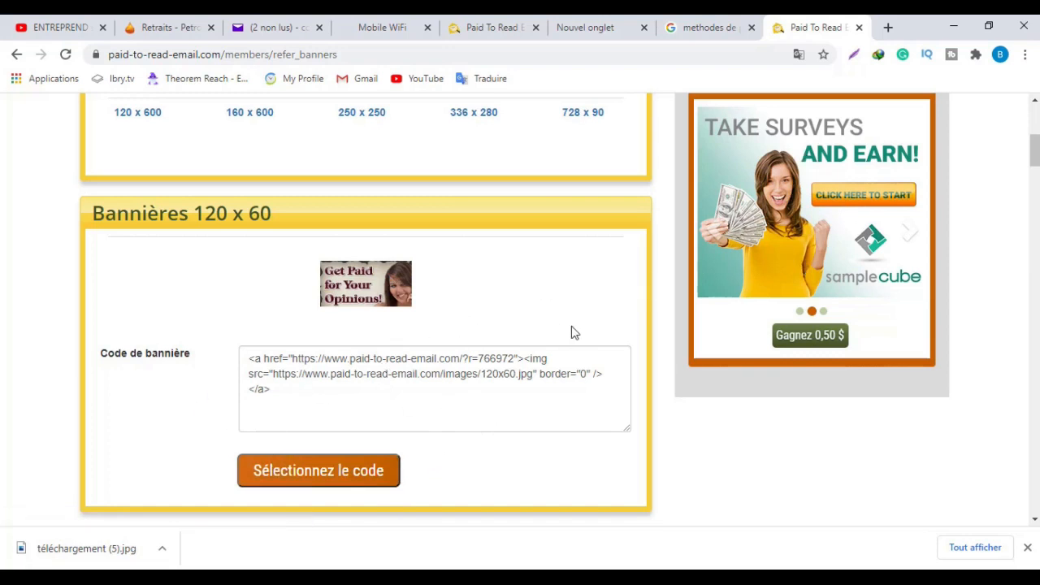
scroll(543, 346, "up", 5)
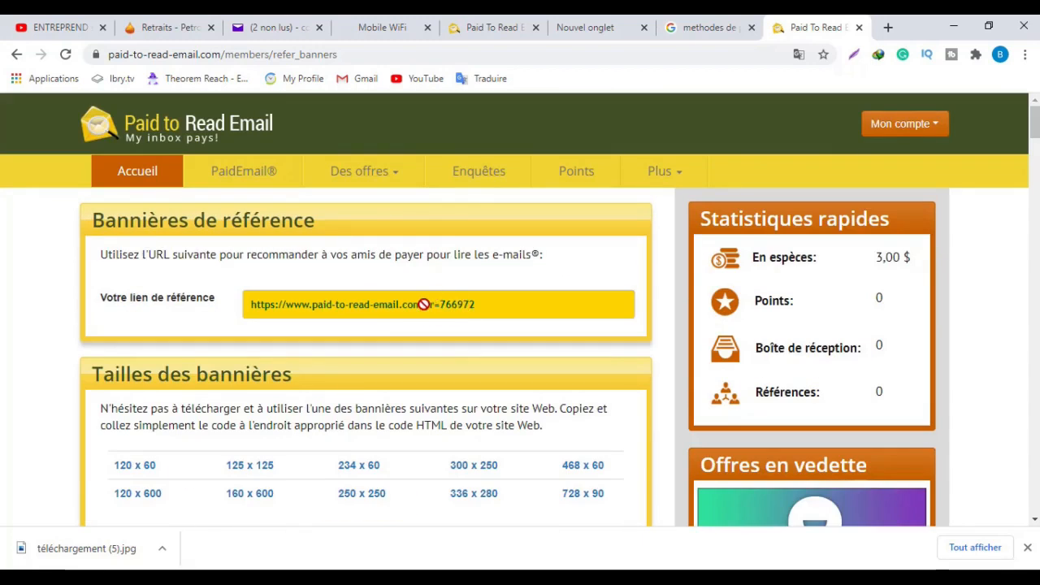
left_click(424, 304)
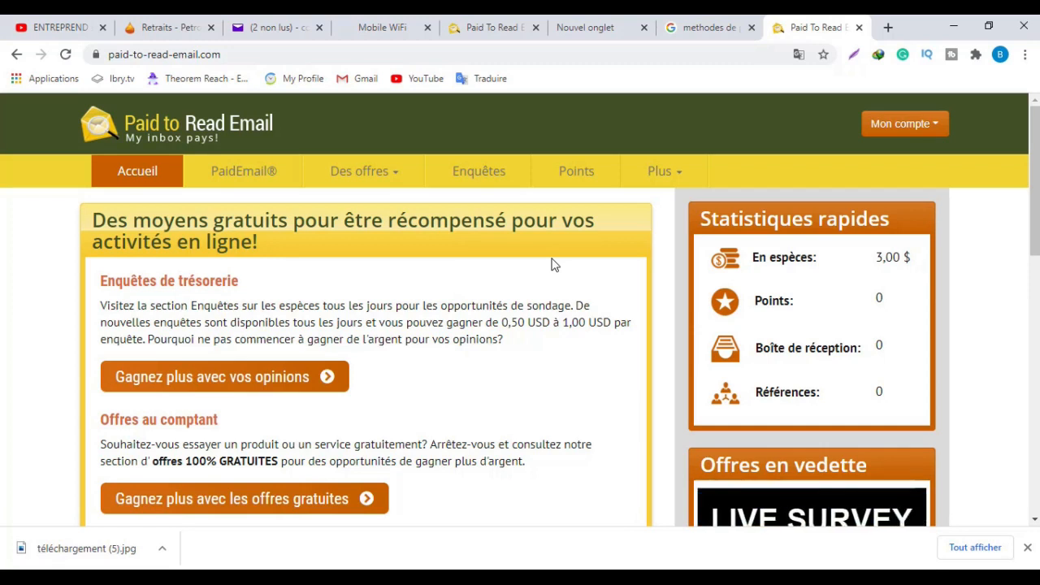
Step: Open the payment request page from the account options and examine the cash balance, payout minimum, payment history and points exchange sections
left_click(937, 127)
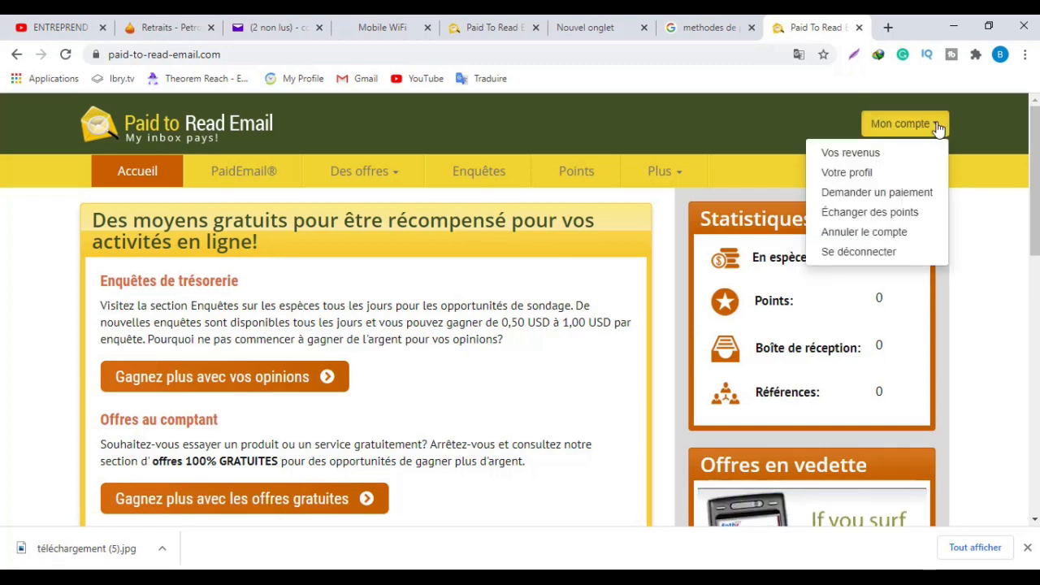
left_click(945, 128)
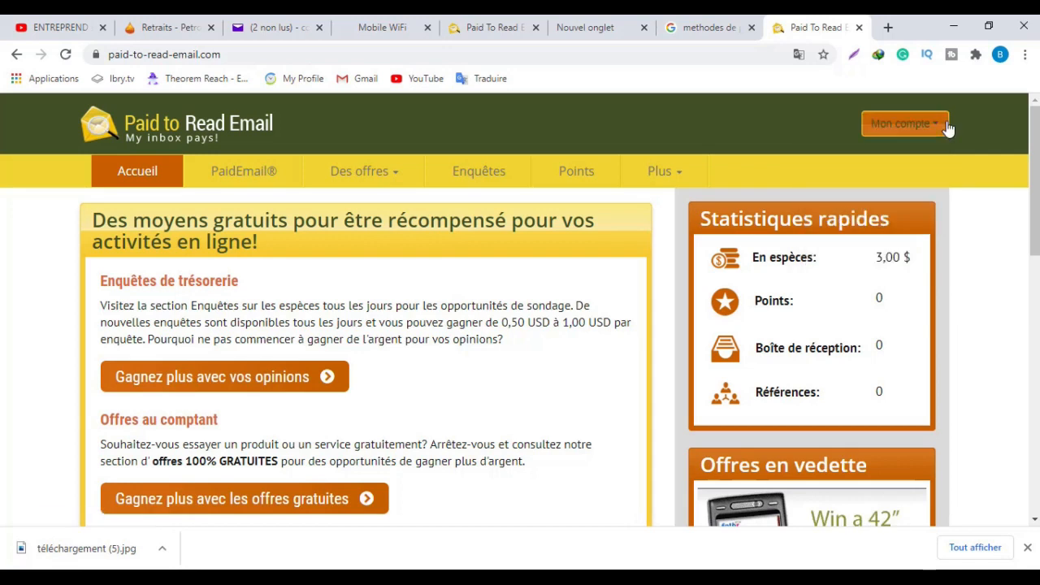
left_click(947, 127)
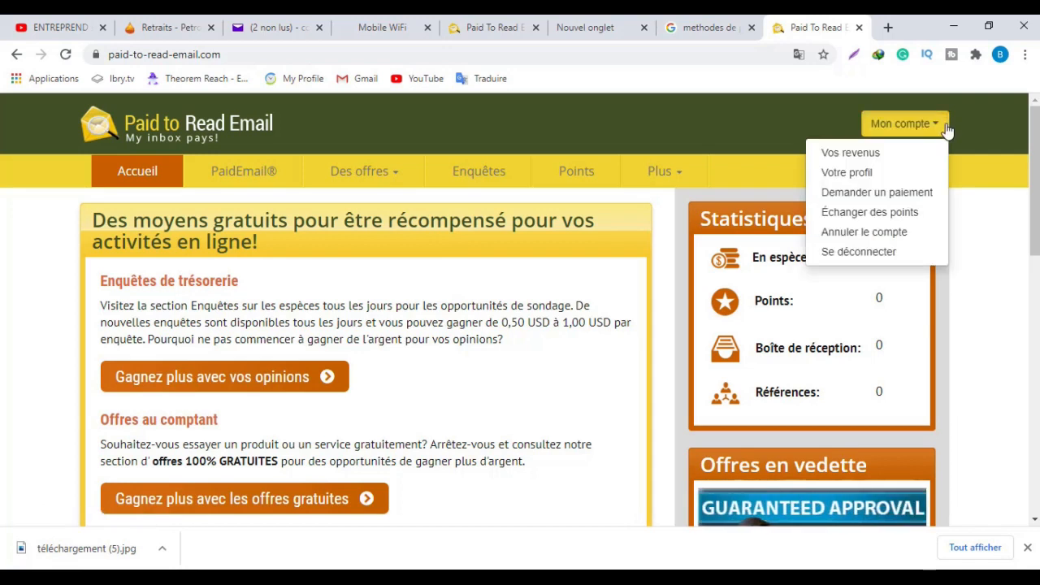
left_click(917, 194)
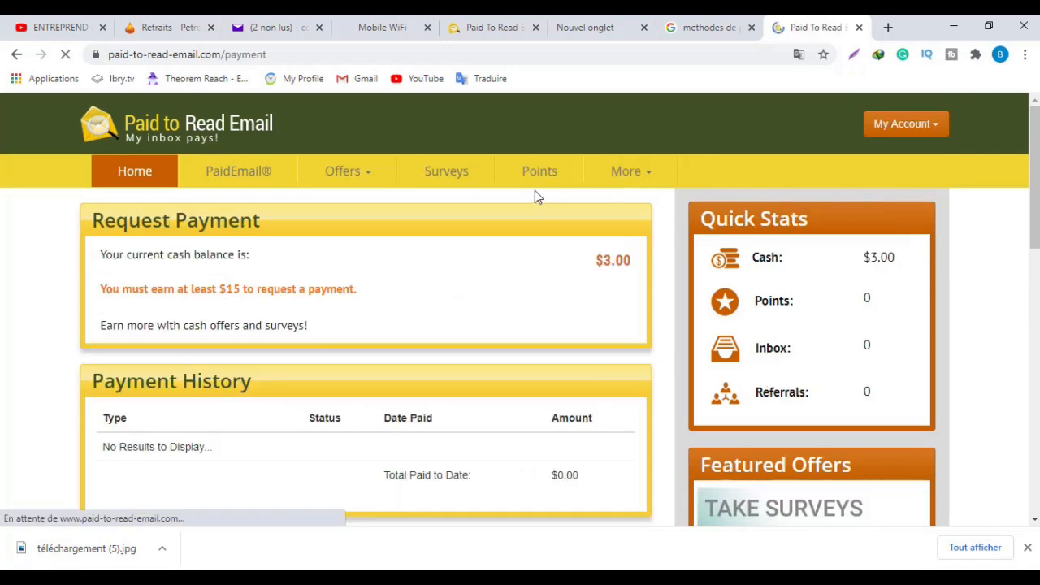
scroll(367, 225, "down", 1)
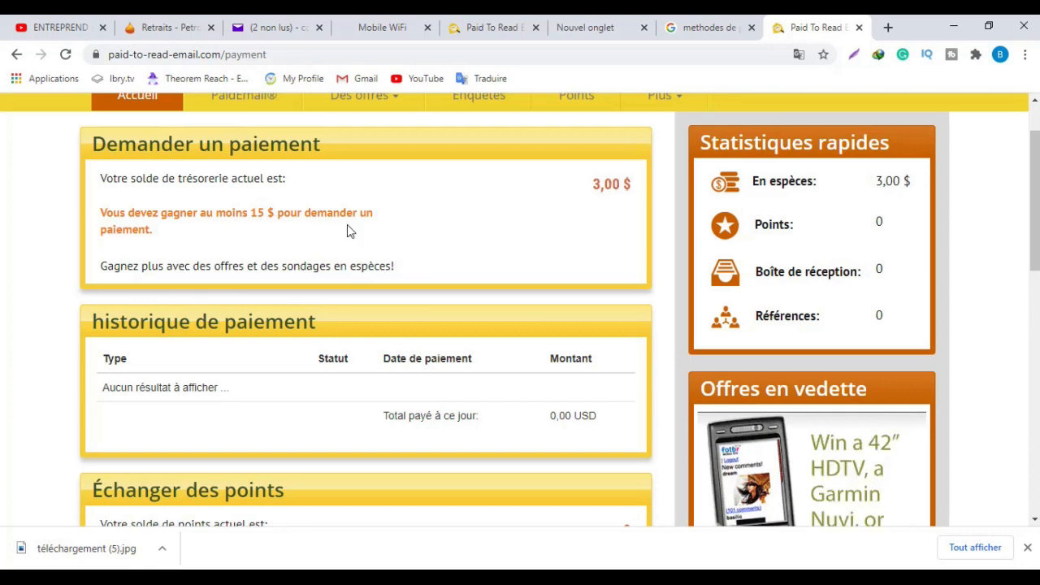
scroll(262, 227, "down", 1)
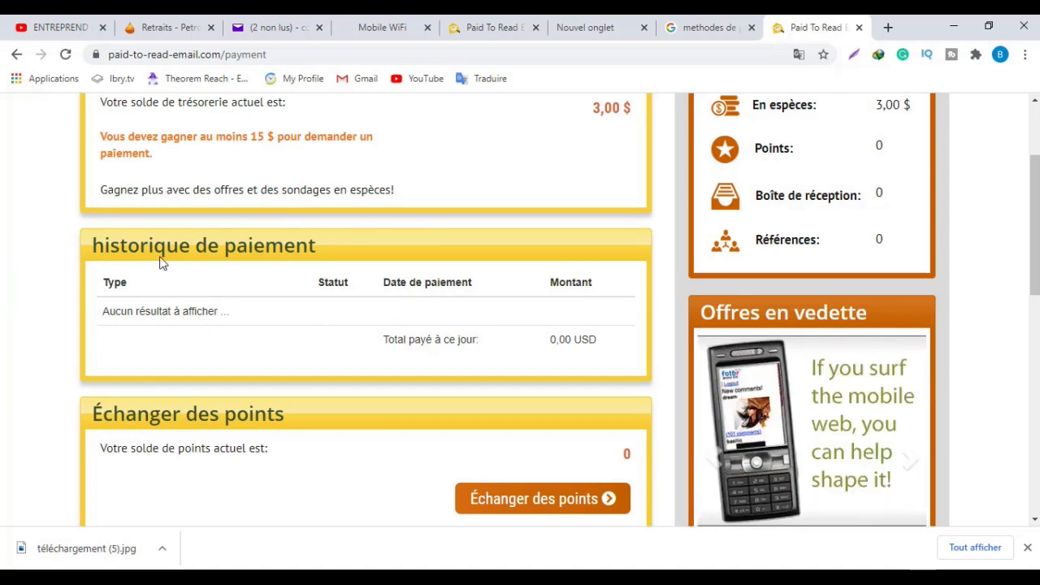
scroll(369, 294, "down", 2)
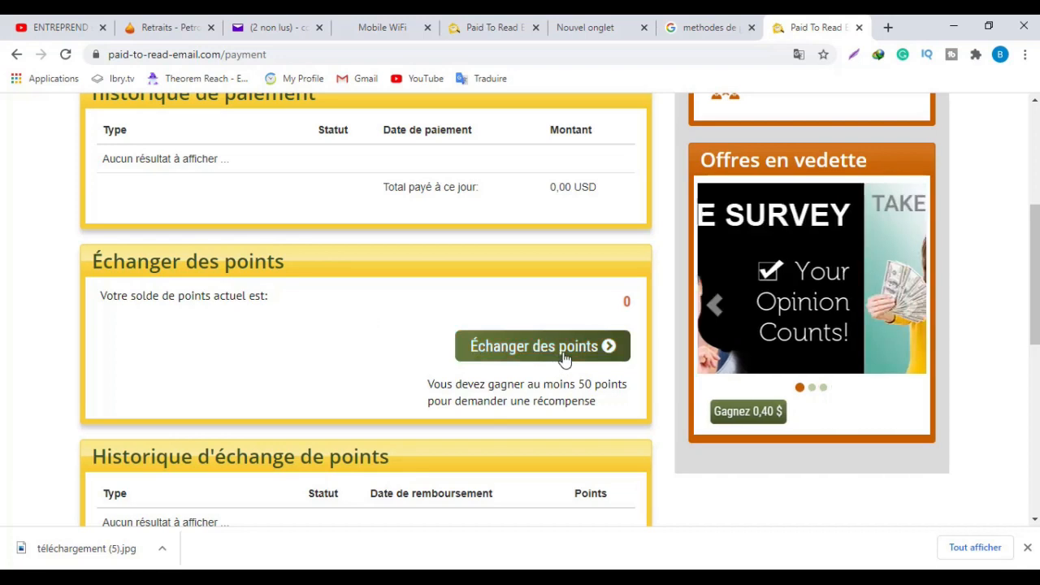
scroll(569, 350, "up", 3)
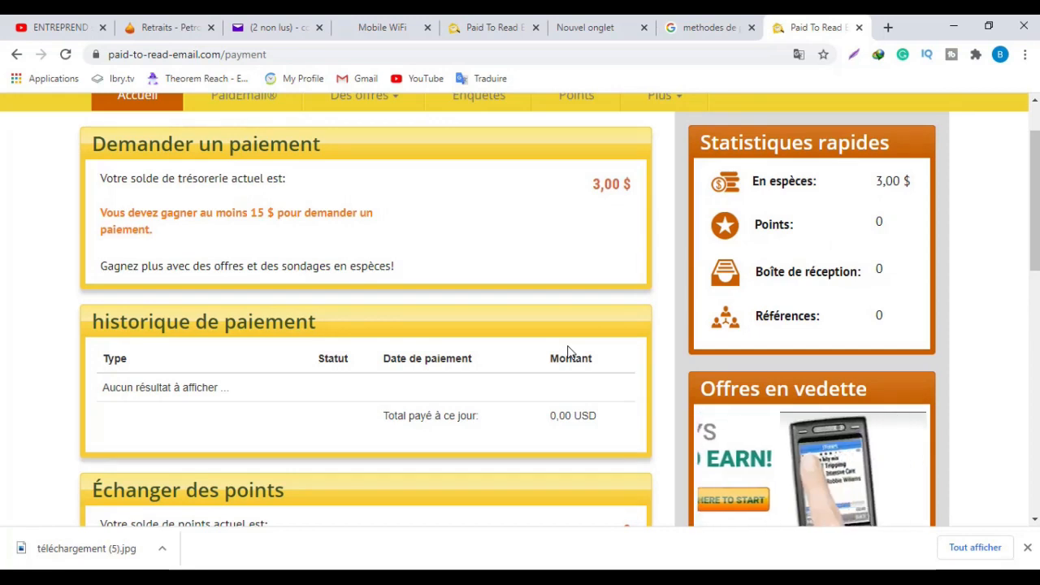
Step: Examine the points exchange history and the top paid surveys on the payment page, and return to the payment request section
scroll(569, 351, "down", 4)
scroll(569, 354, "down", 1)
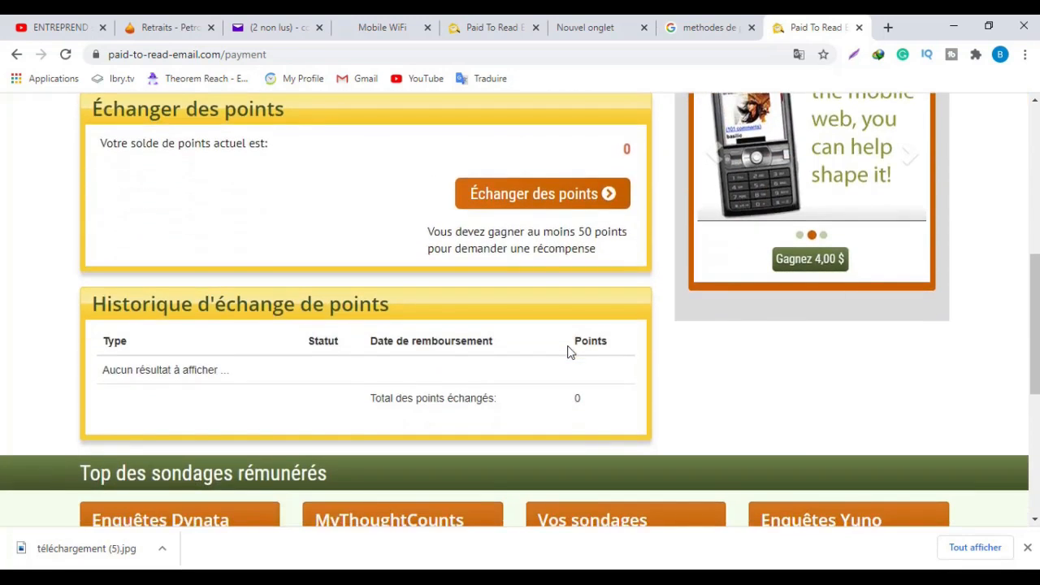
scroll(436, 335, "down", 5)
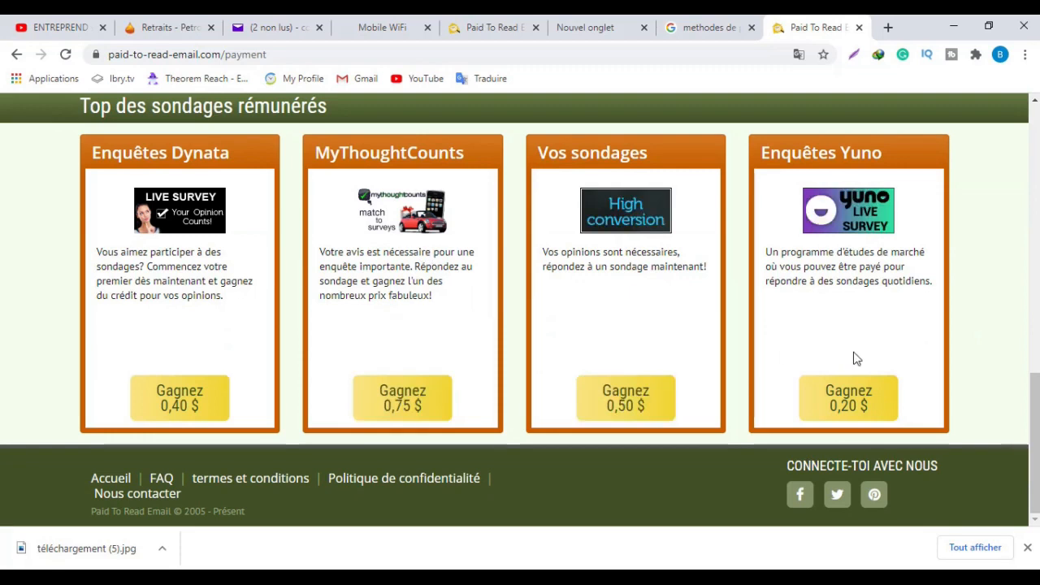
scroll(871, 323, "up", 6)
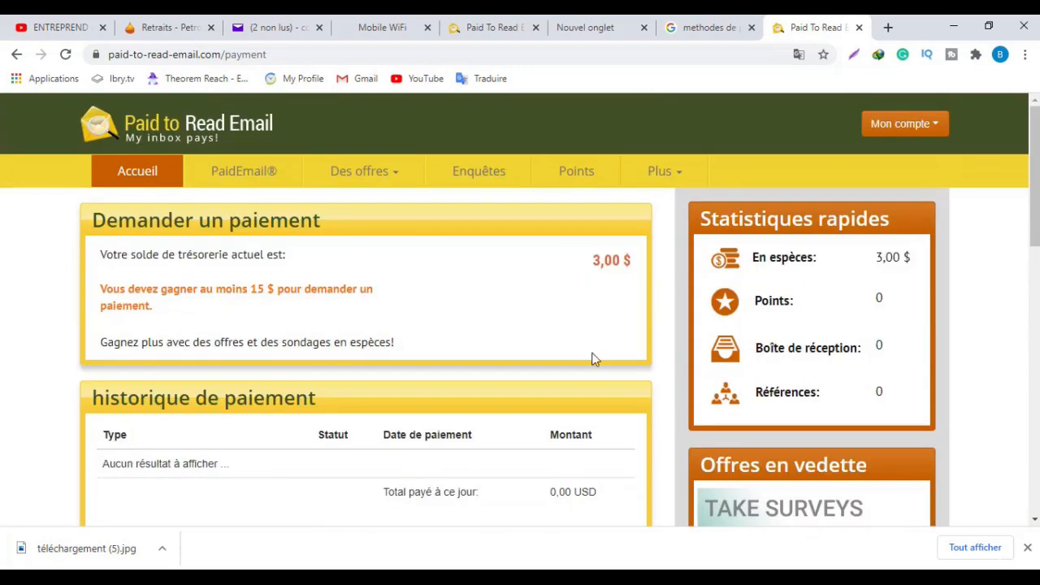